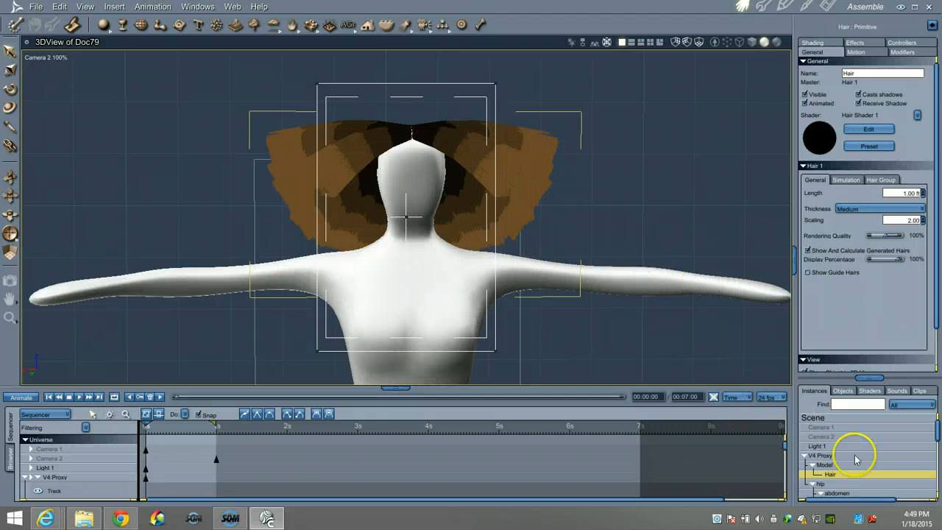
- Open the hair object in the modeling room, review its hair group's general settings, and return to the Assemble room
left_click(763, 7)
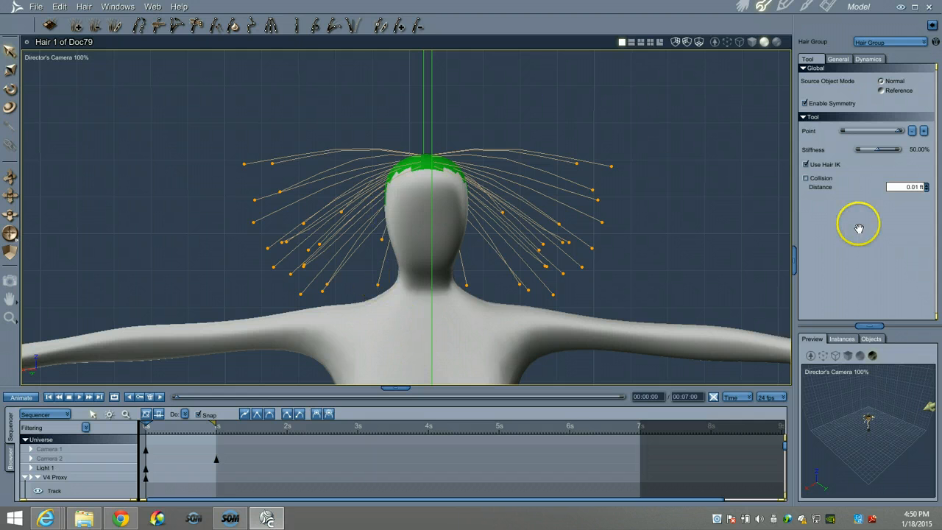
left_click(837, 61)
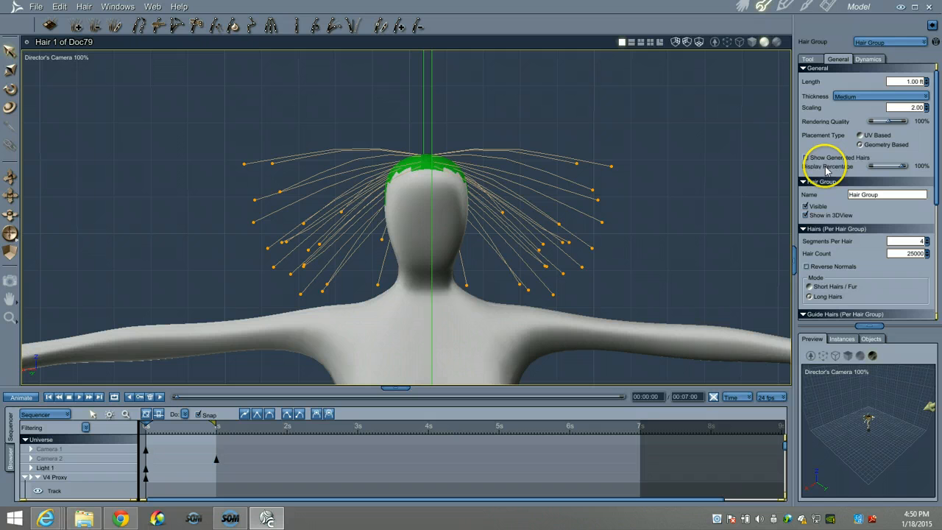
scroll(920, 177, "down", 3)
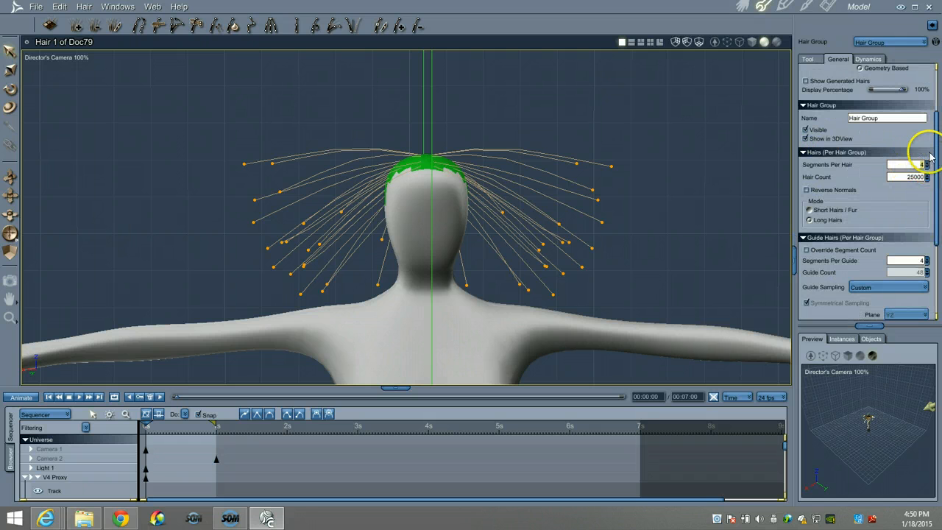
scroll(937, 139, "up", 2)
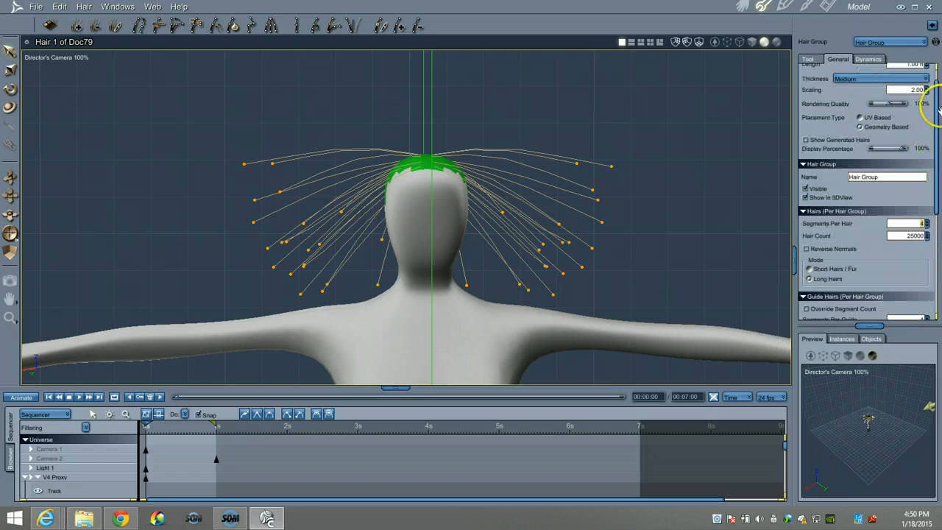
scroll(936, 145, "up", 1)
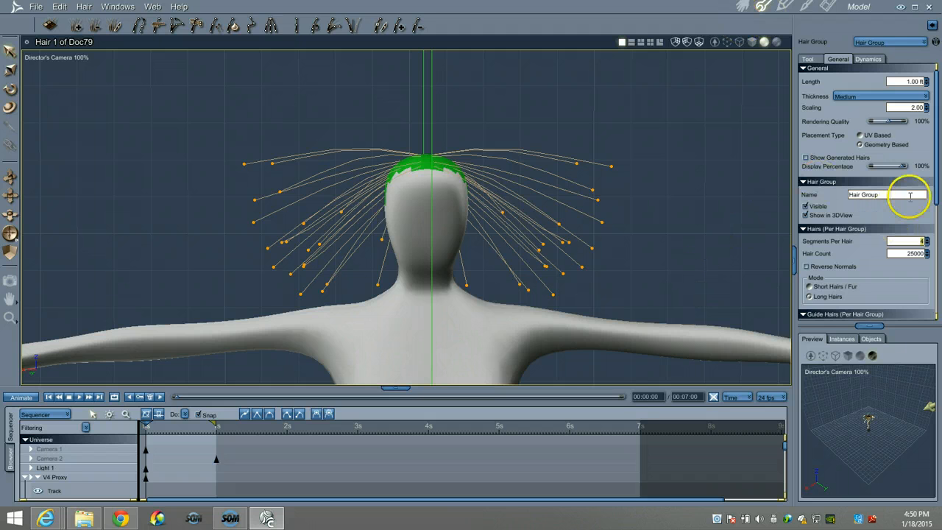
left_click(742, 9)
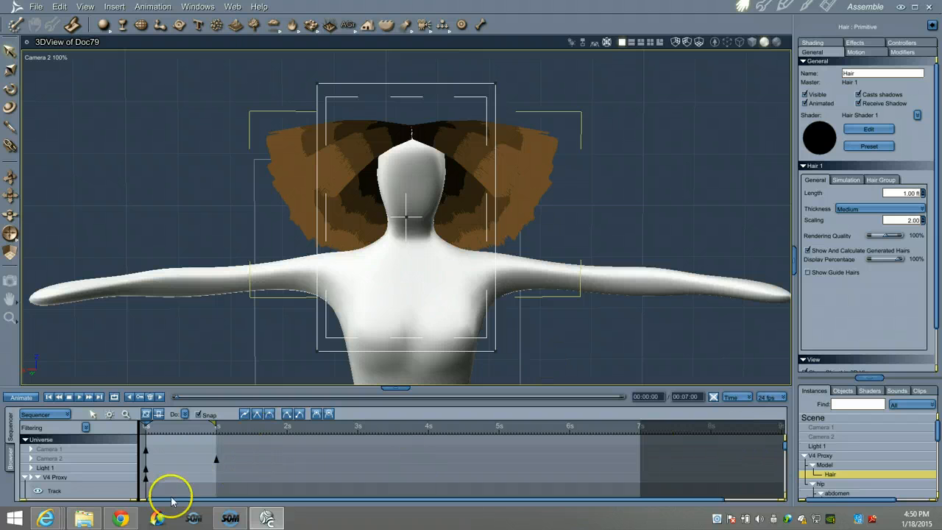
- Clear and rerun the hair simulation, and test-render the head and shoulders area at the 1-second mark
left_click(846, 180)
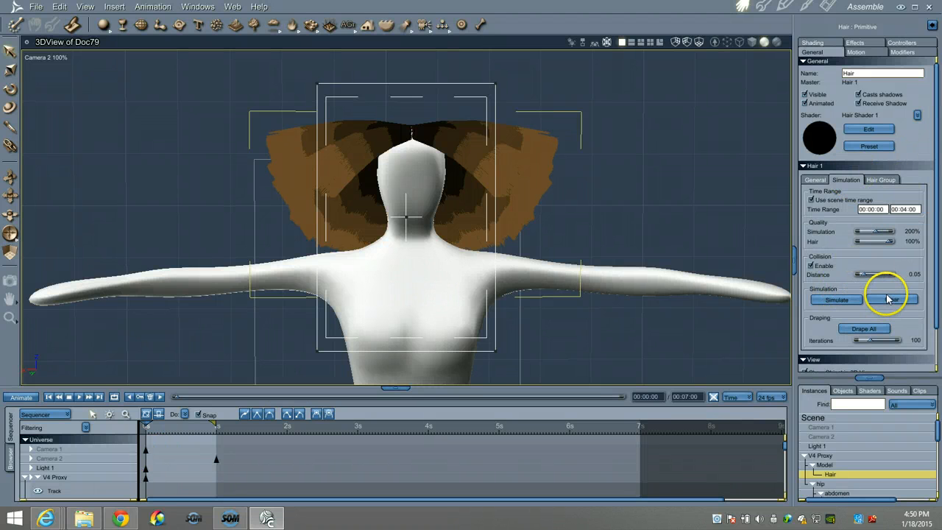
left_click(878, 300)
left_click(839, 301)
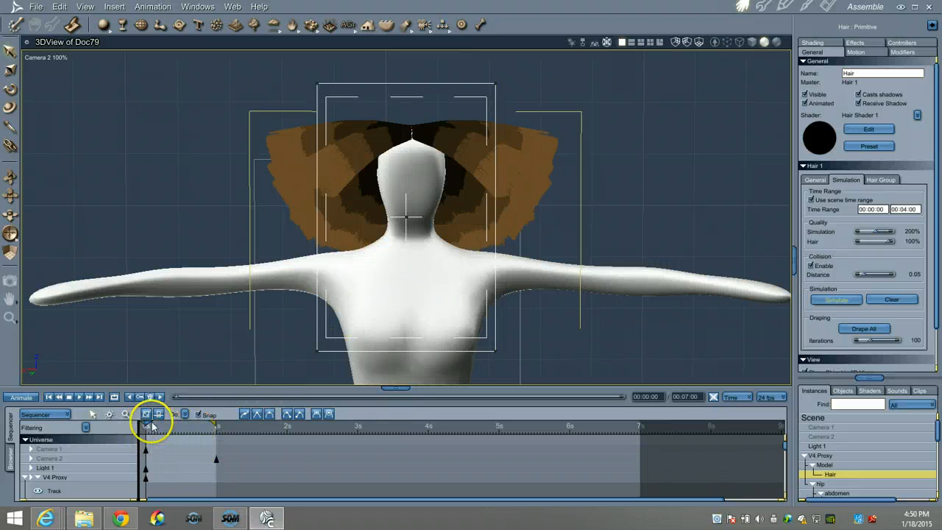
left_click_drag(151, 421, 216, 412)
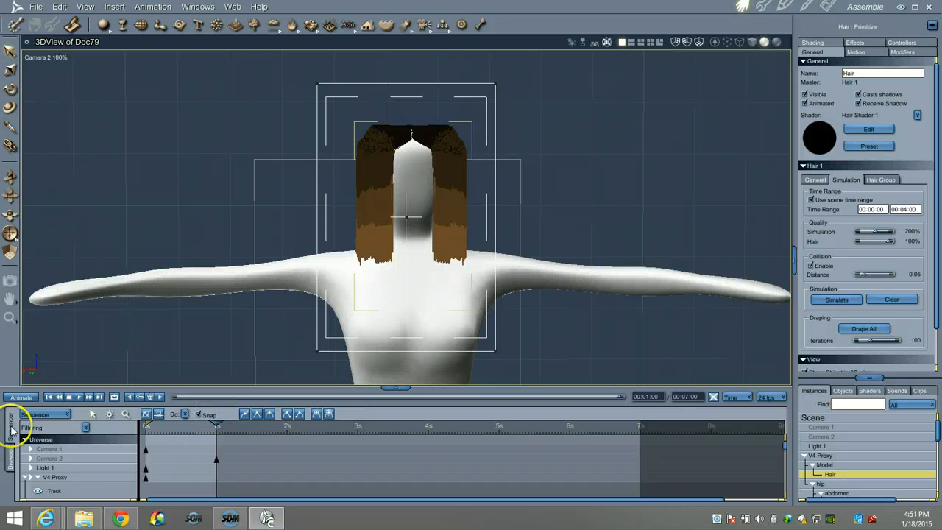
left_click(13, 280)
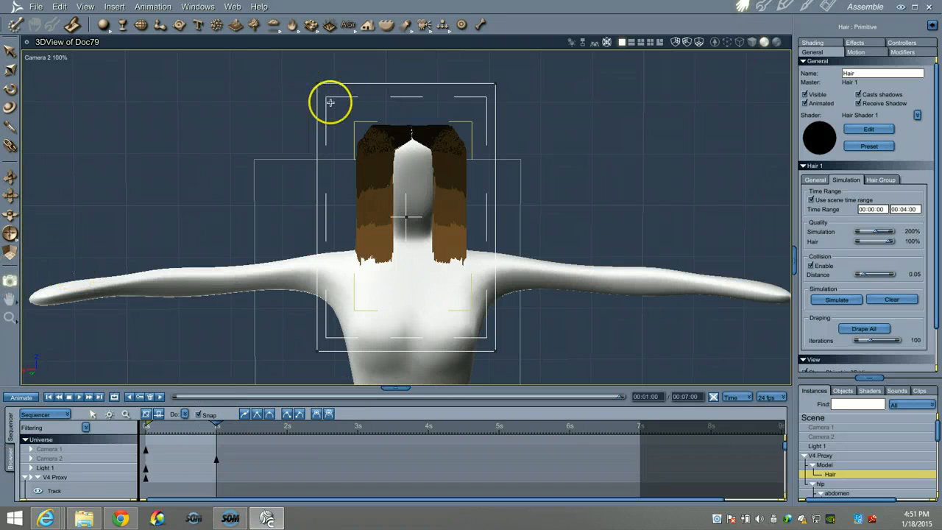
left_click_drag(331, 105, 450, 233)
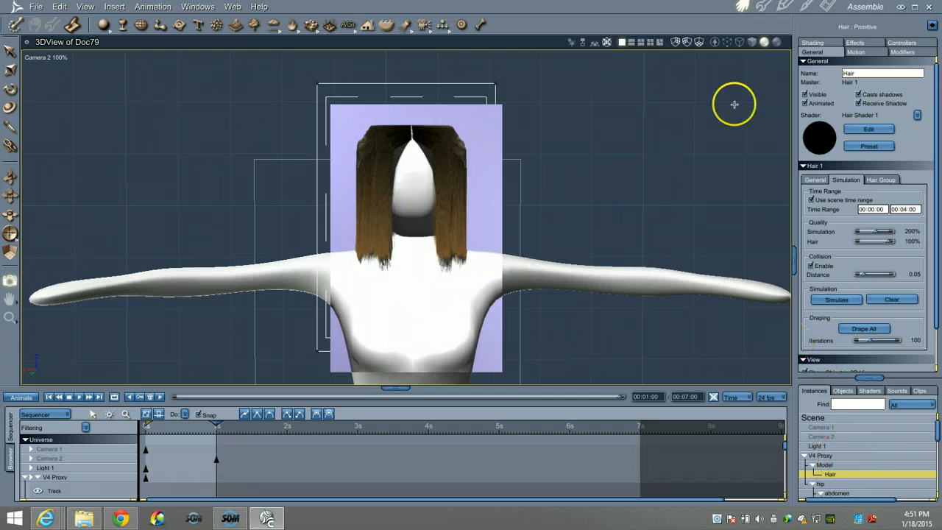
- Reopen the hair model, return the timeline to 0 seconds, and set Segments Per Hair to 12
left_click(763, 7)
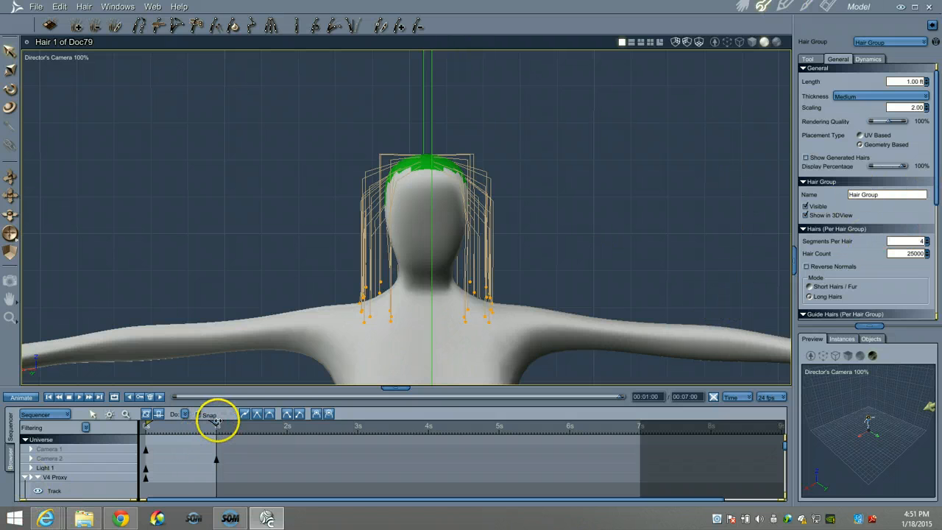
left_click_drag(216, 422, 147, 425)
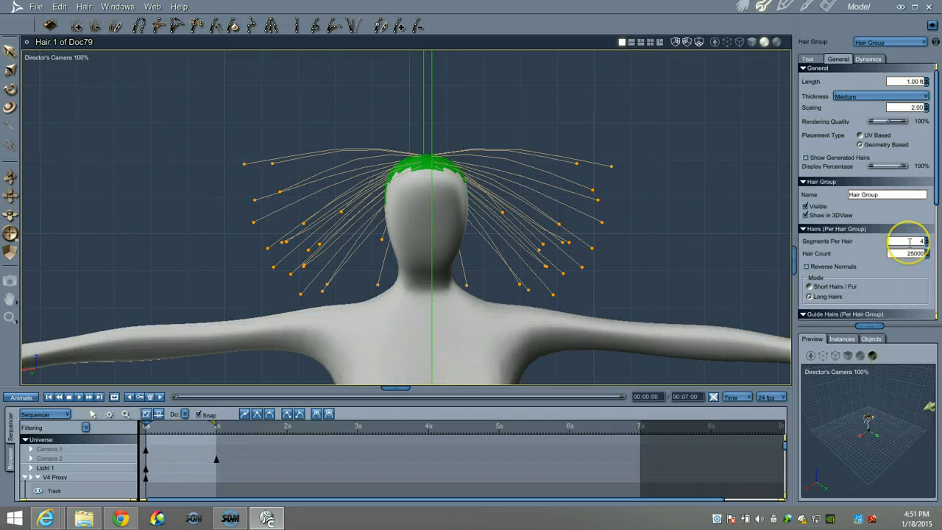
left_click_drag(910, 241, 936, 239)
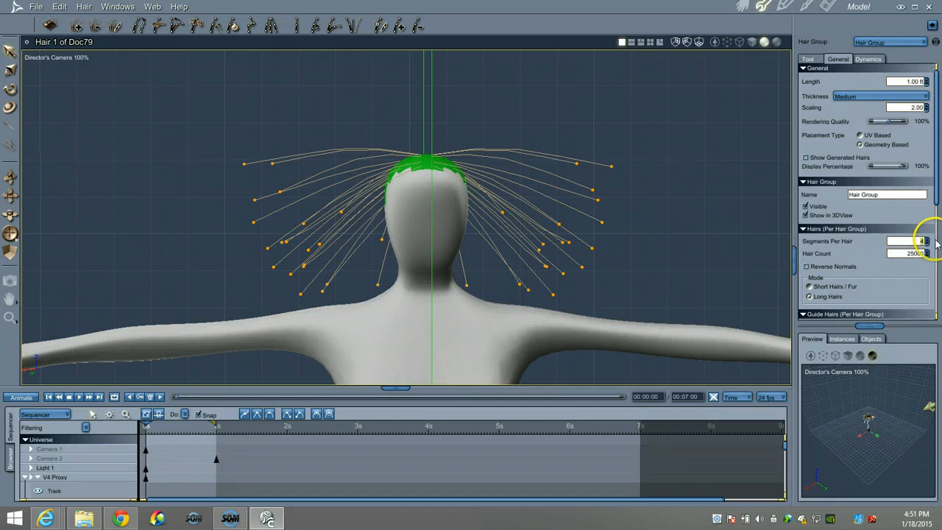
key("Return")
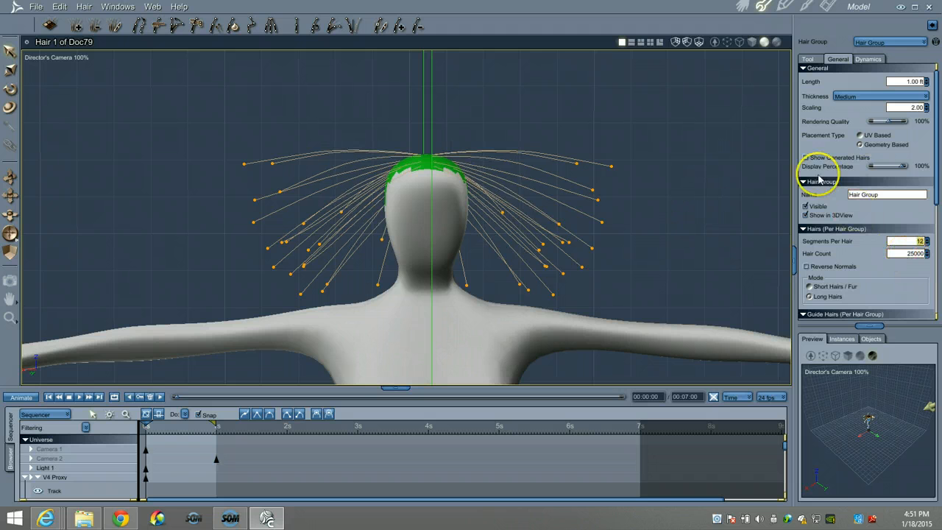
- Select all guide hairs and apply Even Hair Segments to them
left_click(314, 30)
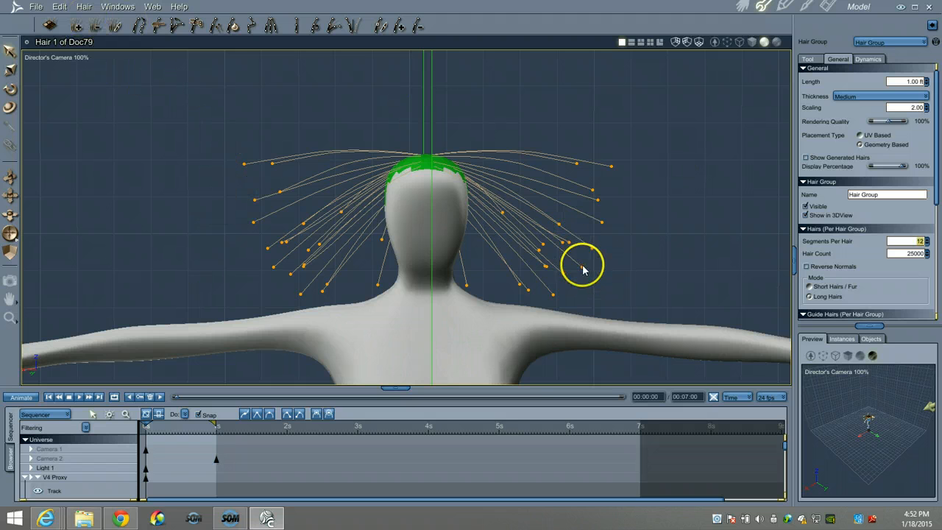
left_click(83, 6)
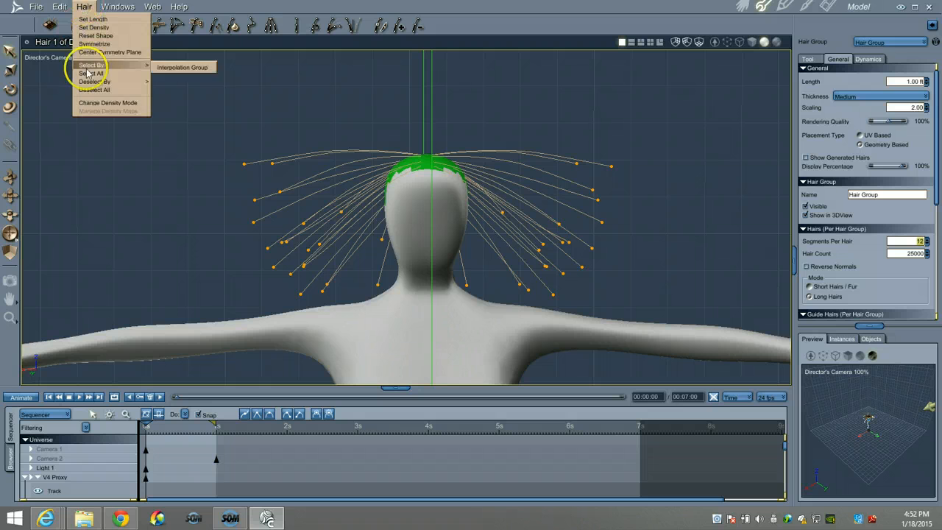
left_click(91, 76)
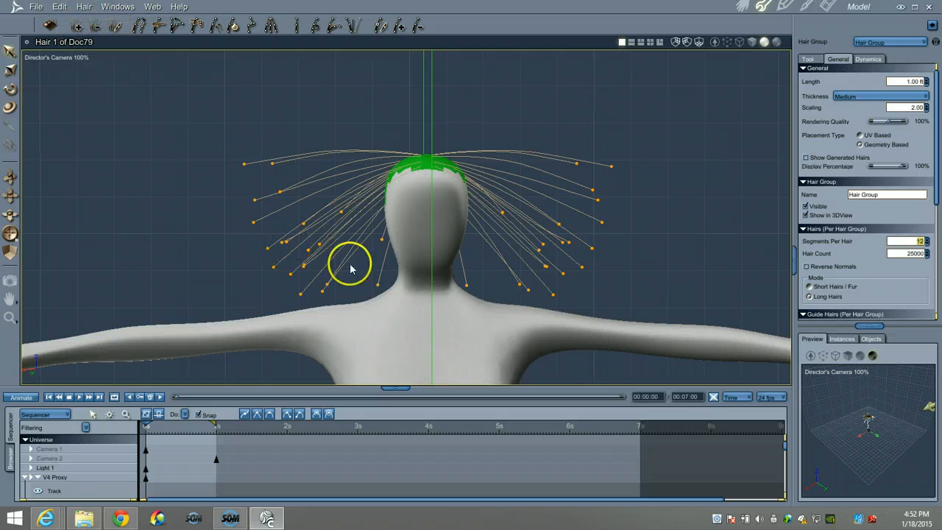
left_click(314, 31)
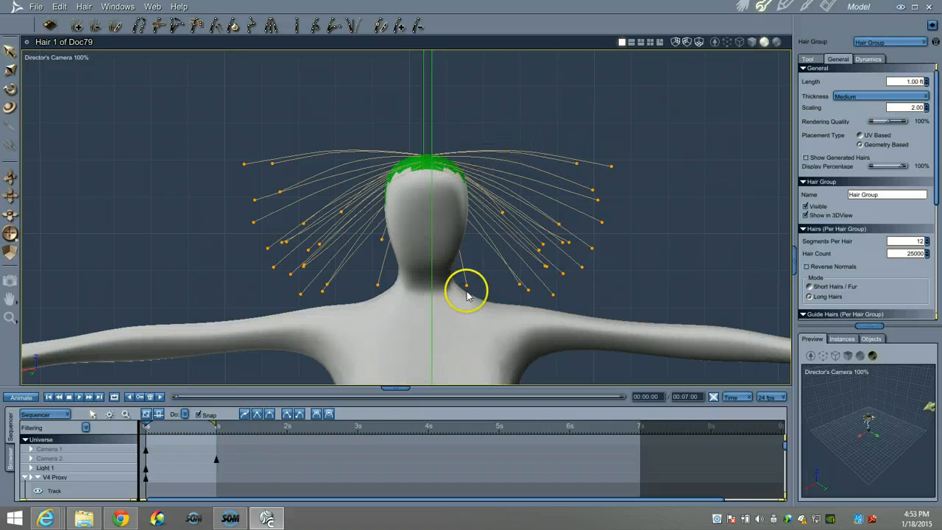
- Simulate the 12-segment hair in the assembled scene and test-render the head area at the 1-second mark
left_click(742, 7)
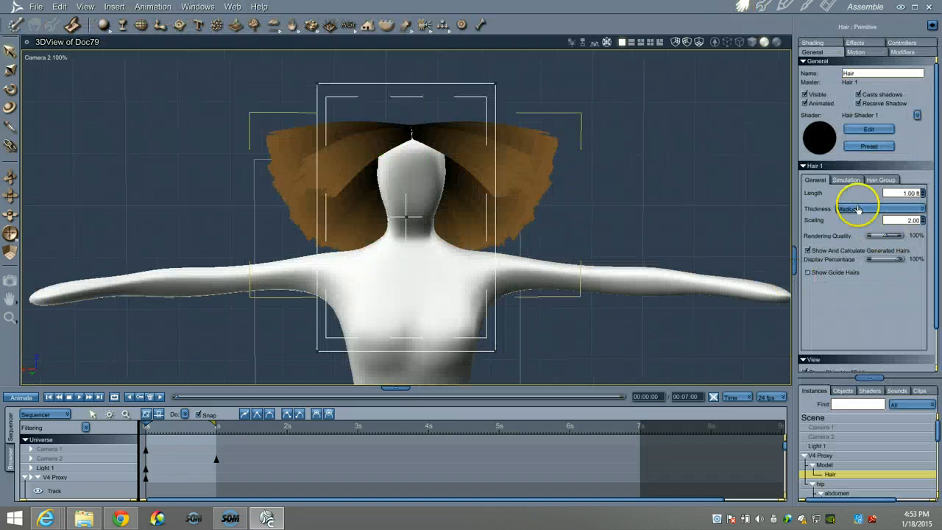
left_click(846, 180)
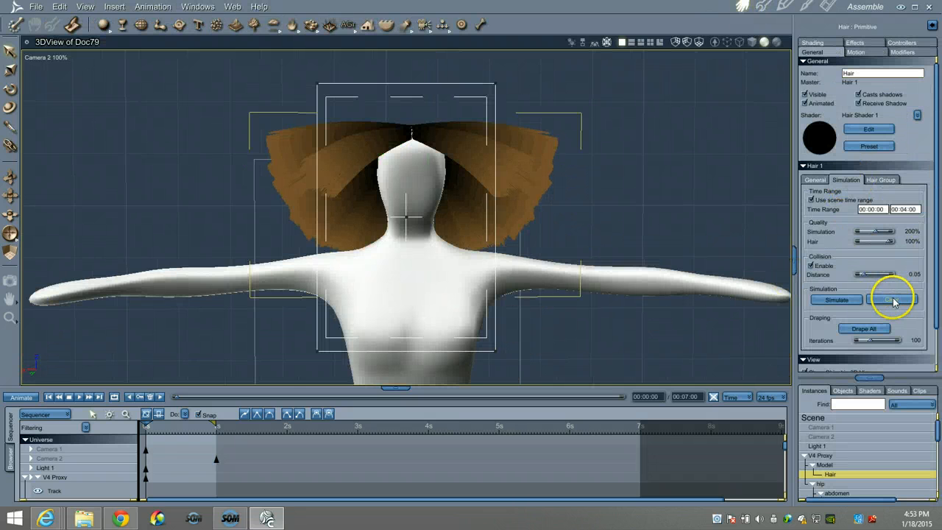
left_click(837, 300)
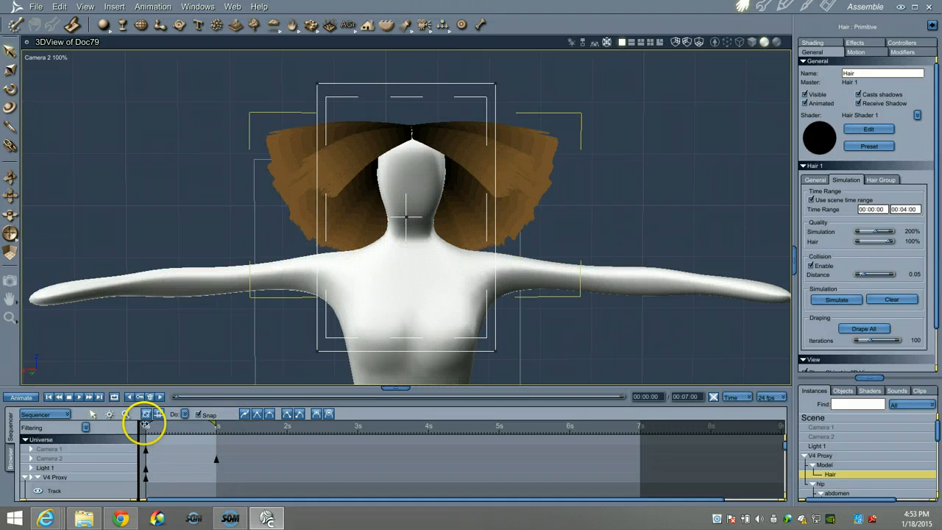
left_click_drag(145, 425, 214, 417)
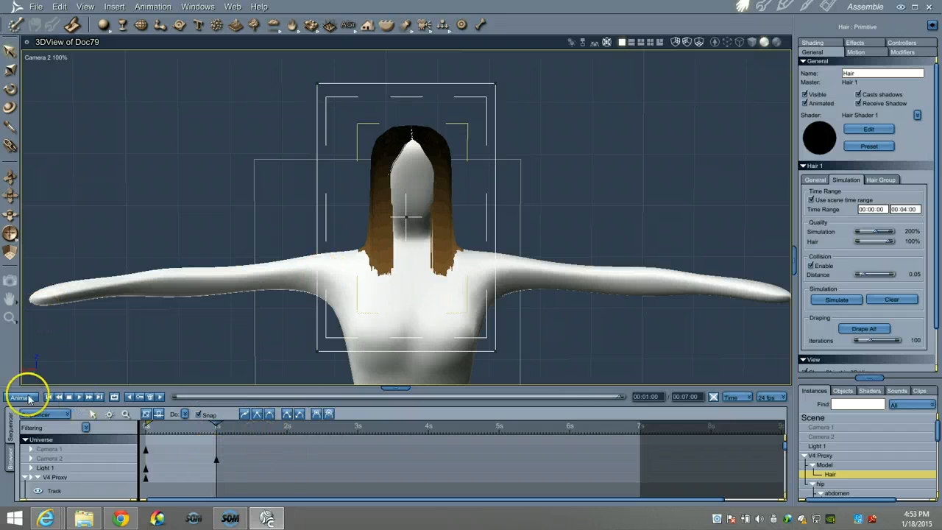
left_click(10, 280)
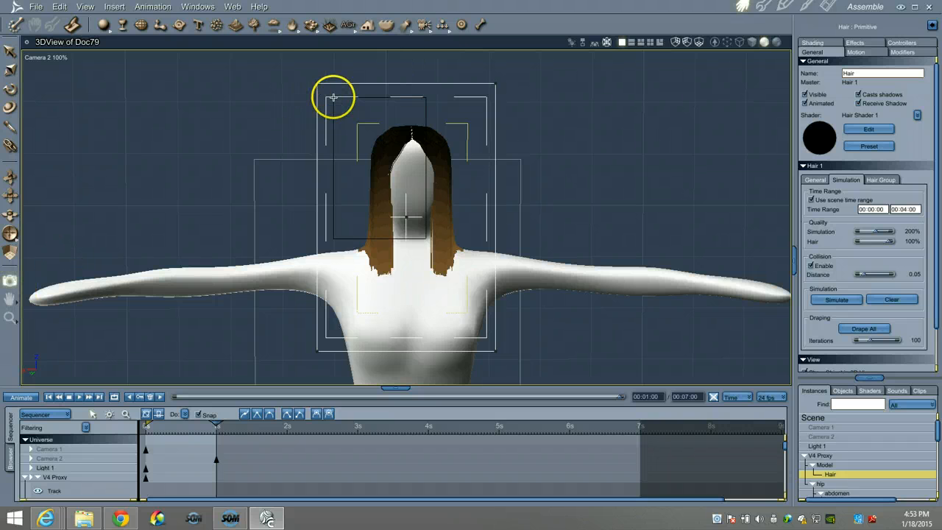
left_click_drag(332, 97, 510, 354)
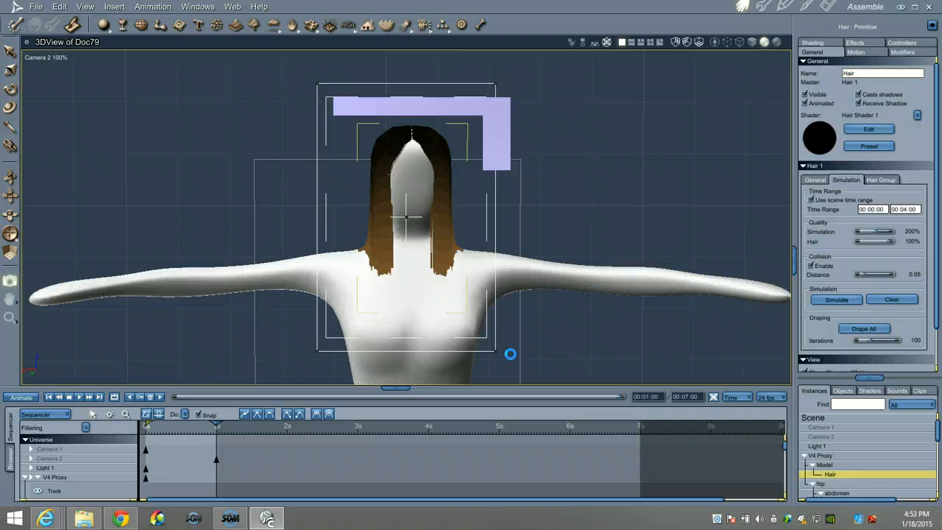
left_click(530, 292)
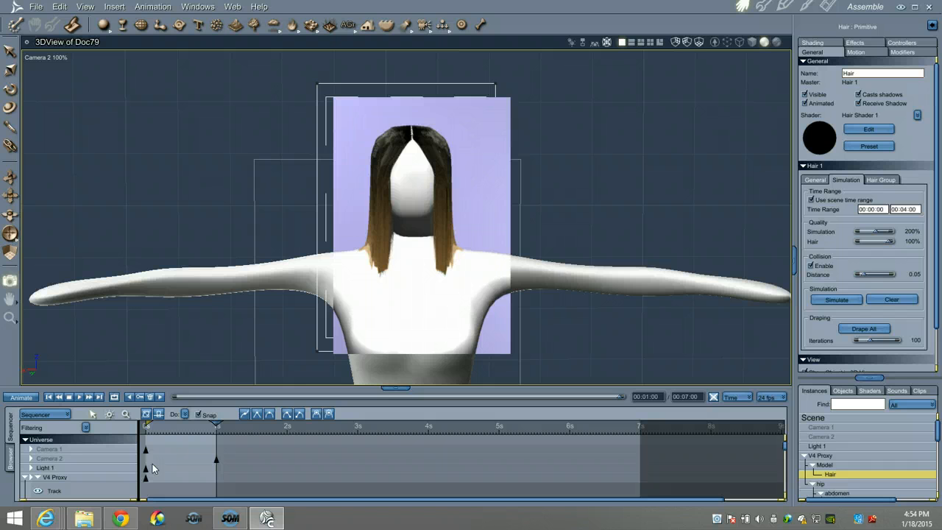
- Open the Render room and compare the hair in the Doc93, Doc94, Doc97 and Doc92 renders
left_click(829, 6)
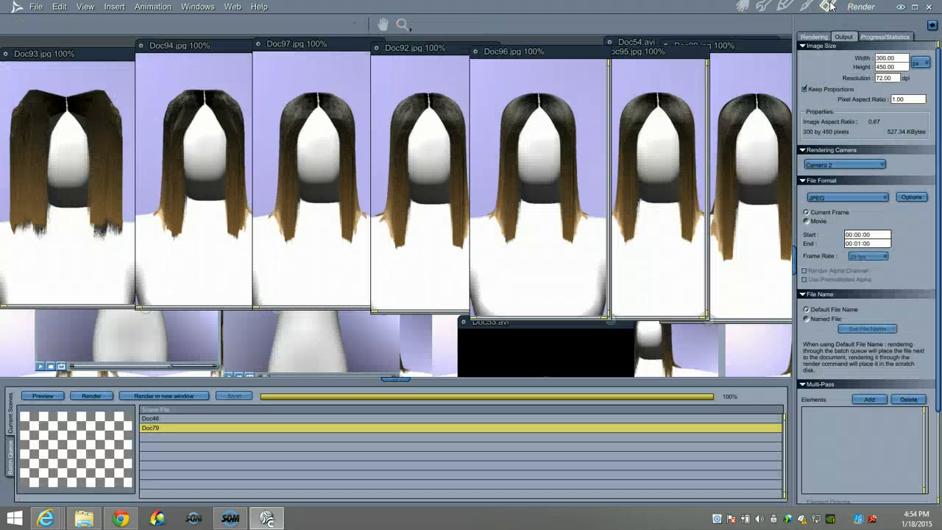
left_click(395, 377)
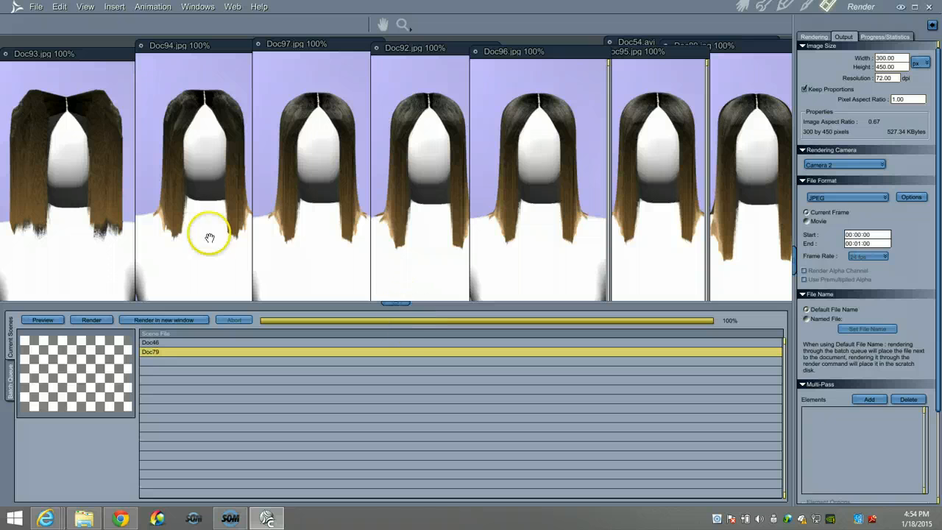
left_click(66, 189)
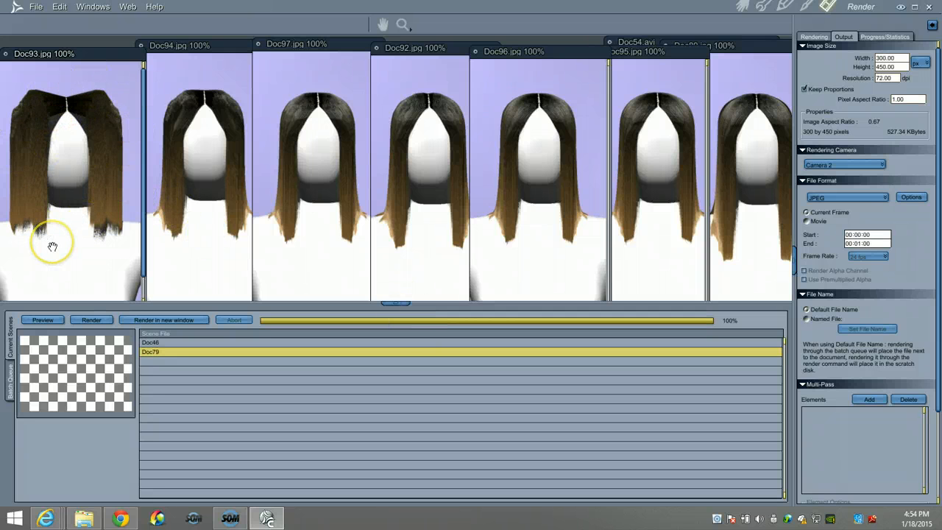
left_click(193, 148)
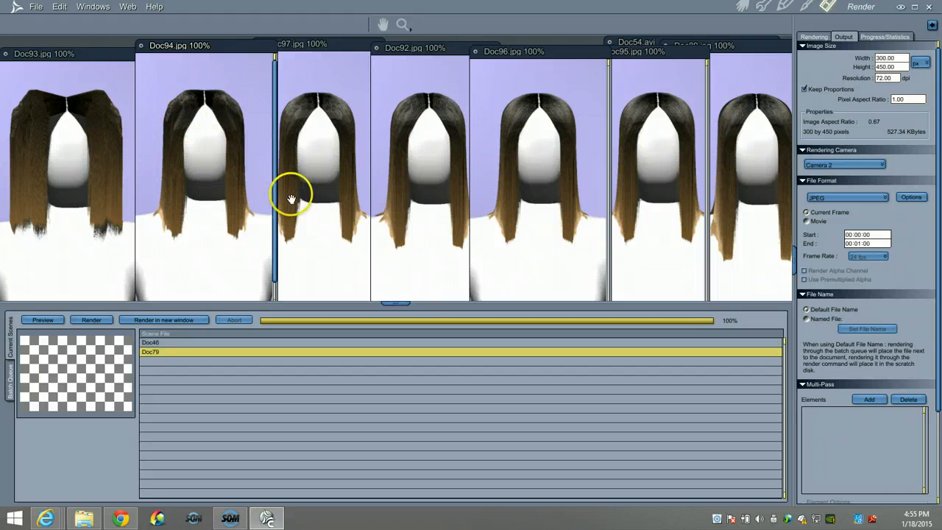
left_click(327, 174)
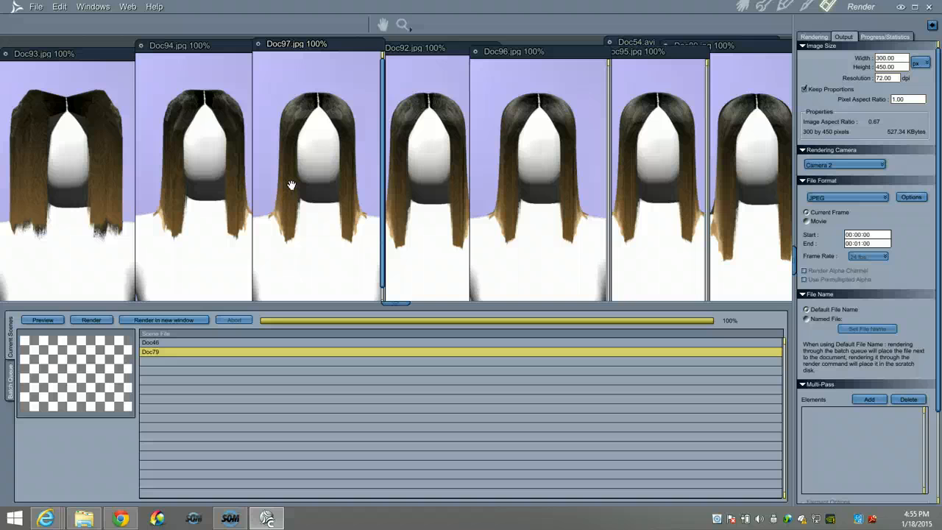
left_click(306, 132)
left_click(318, 105)
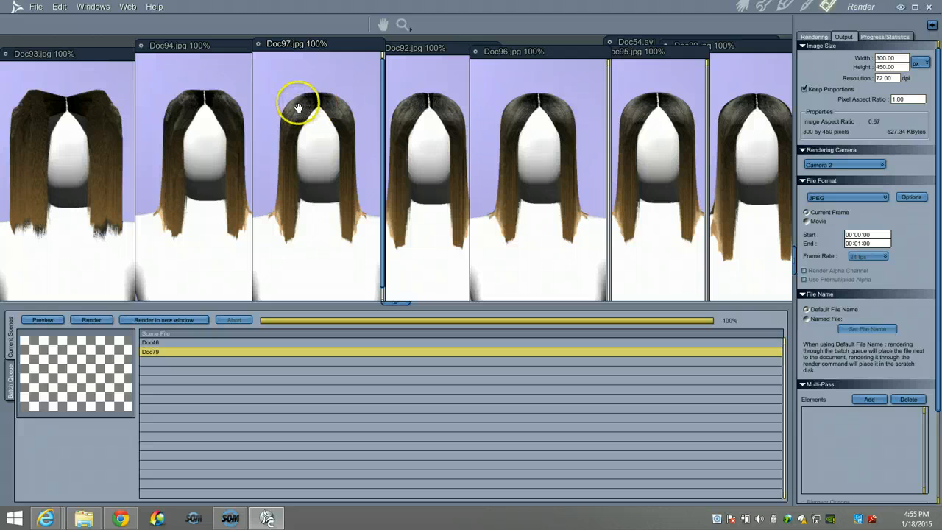
left_click(427, 199)
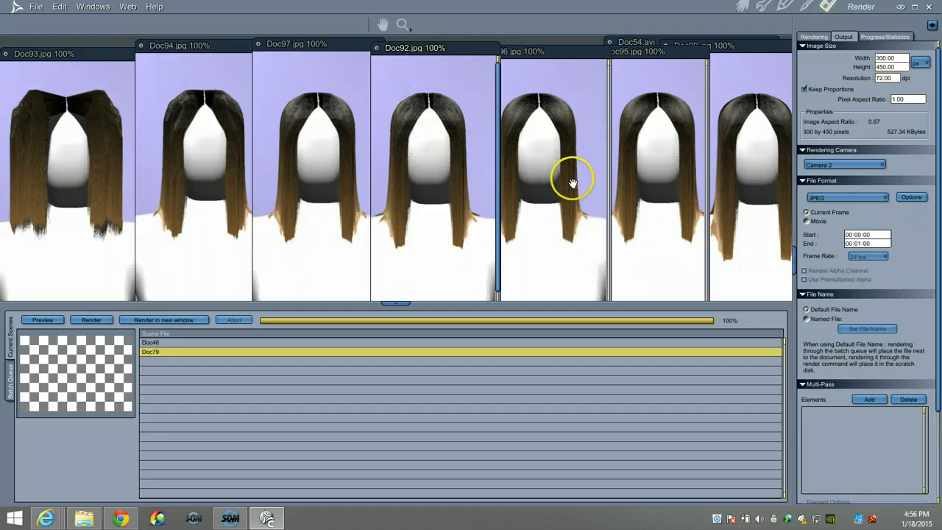
- Widen the image area, compare the Doc89, Doc95, Doc96 and Doc92 renders, and return to the Assemble room
left_click(756, 159)
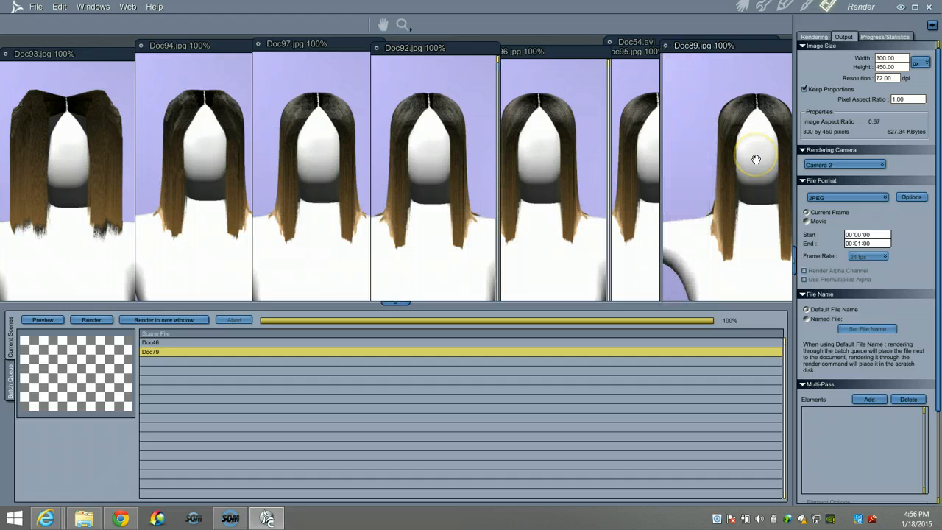
left_click(793, 255)
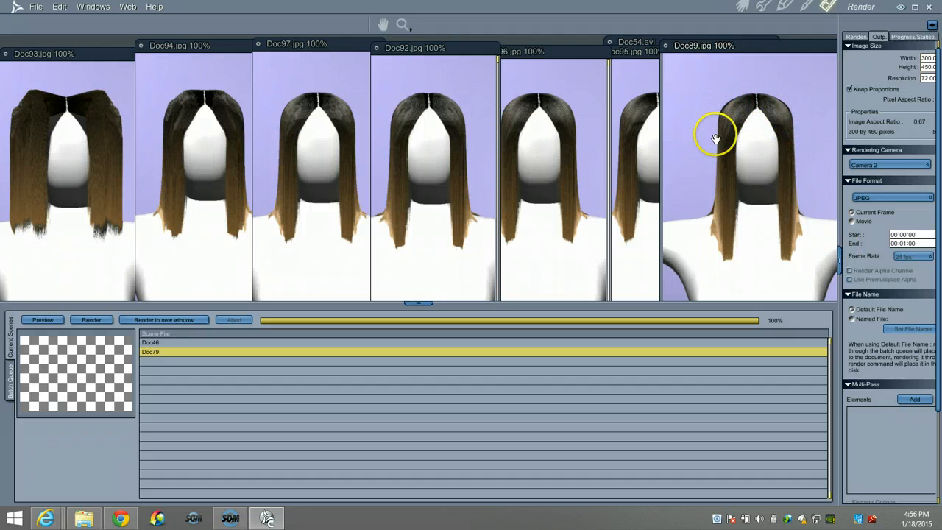
left_click(652, 139)
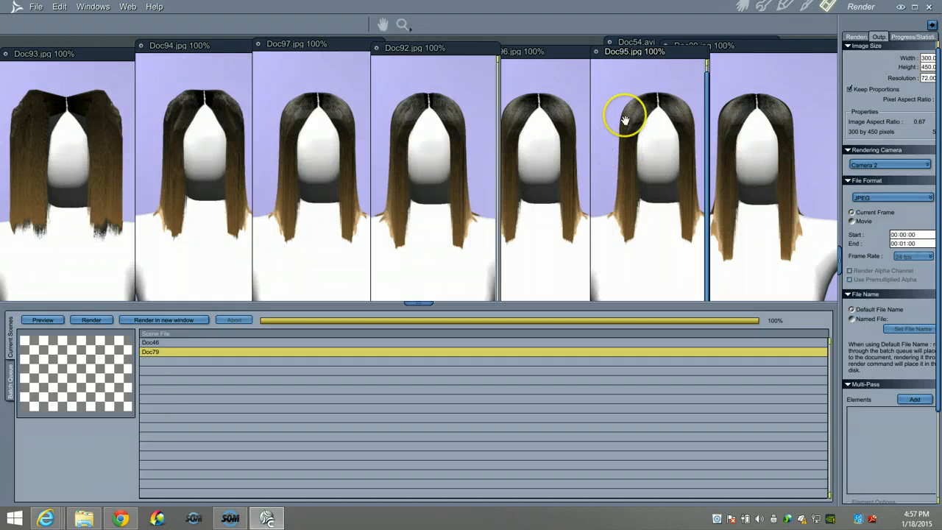
left_click(558, 116)
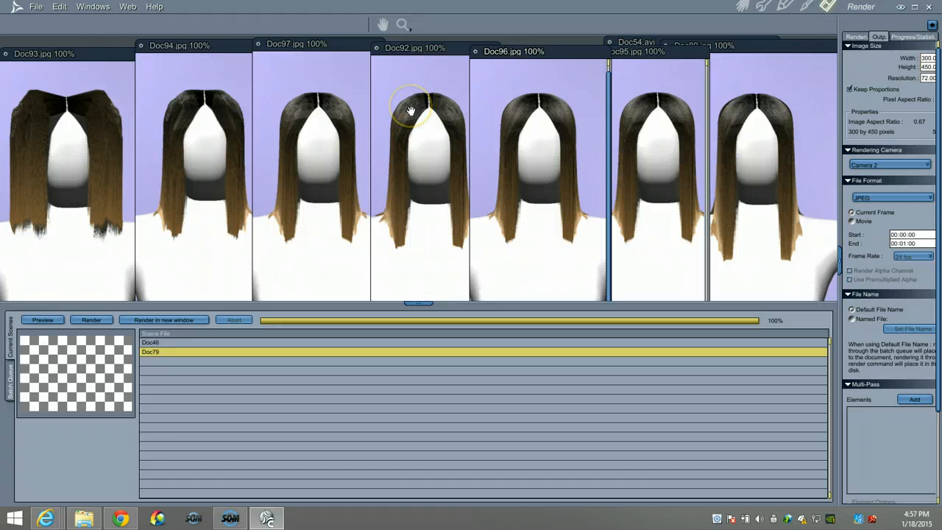
left_click(463, 104)
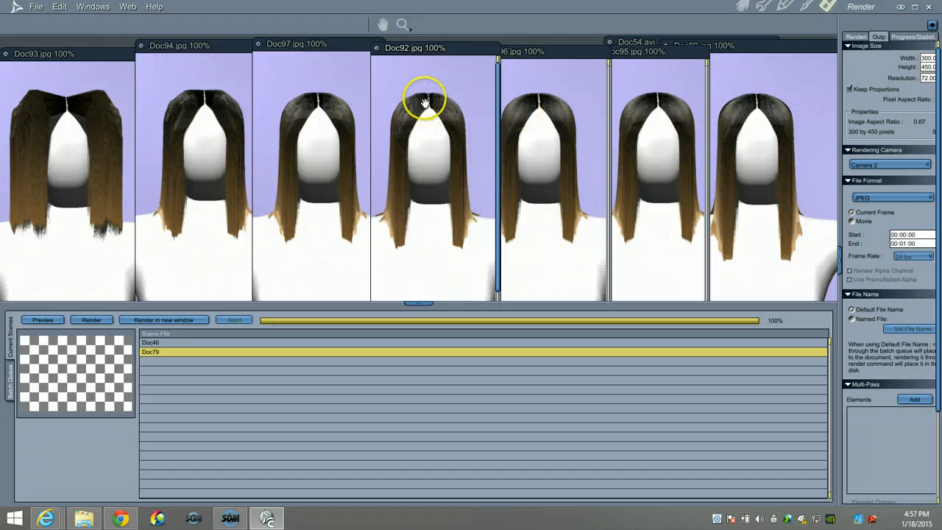
left_click(526, 112)
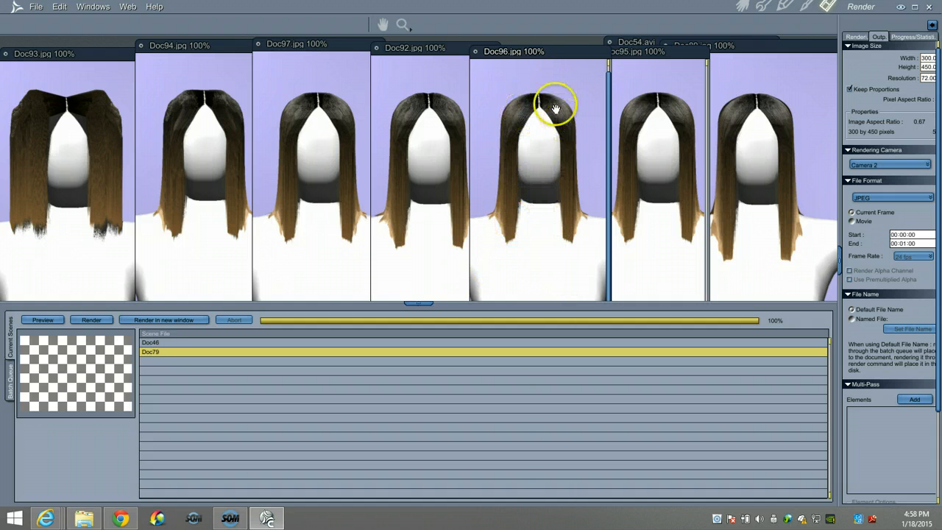
left_click(743, 6)
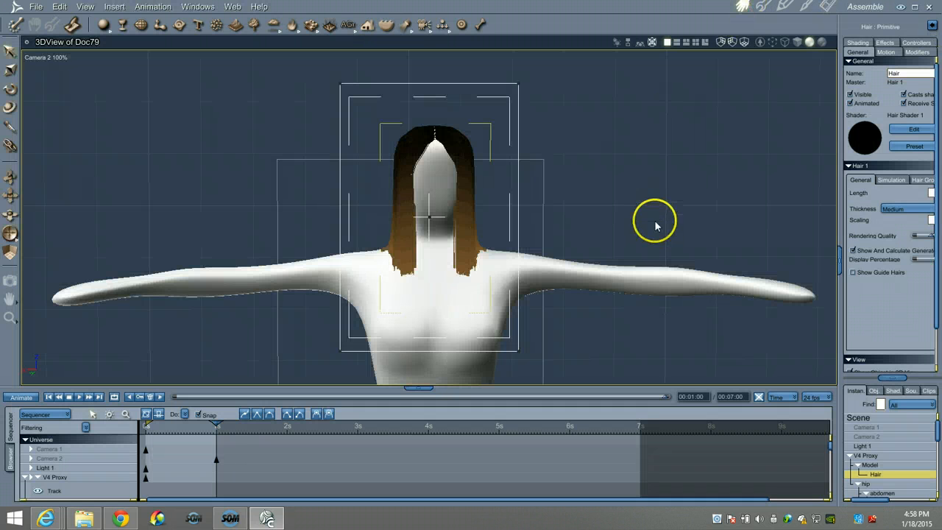